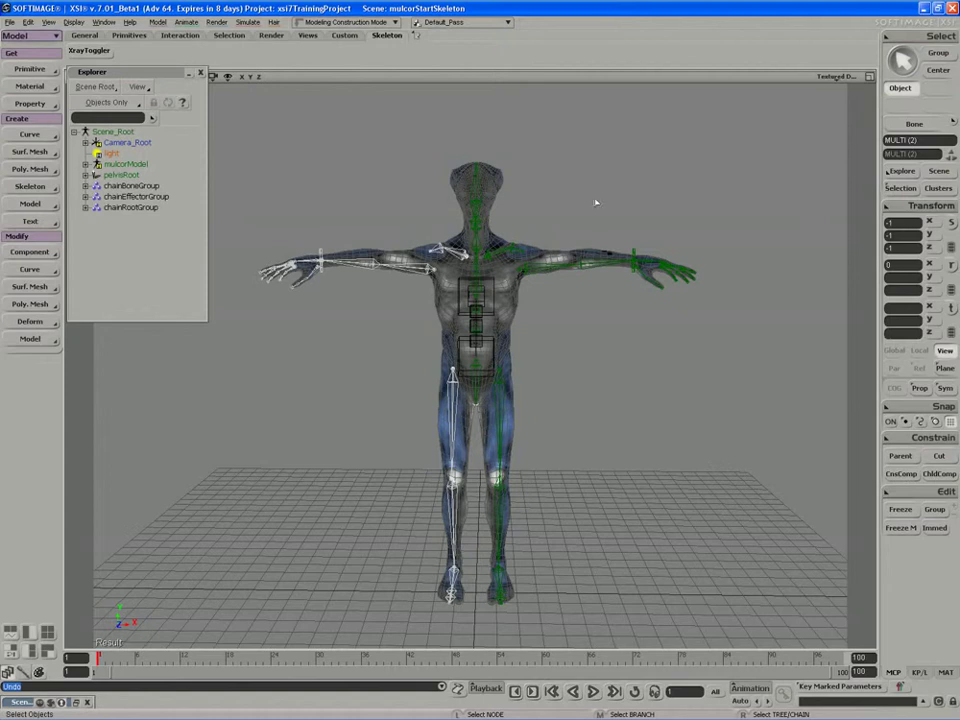
- Select all 49 child nodes of the left arm and leg chains, then orbit the view to check them
left_click(916, 38)
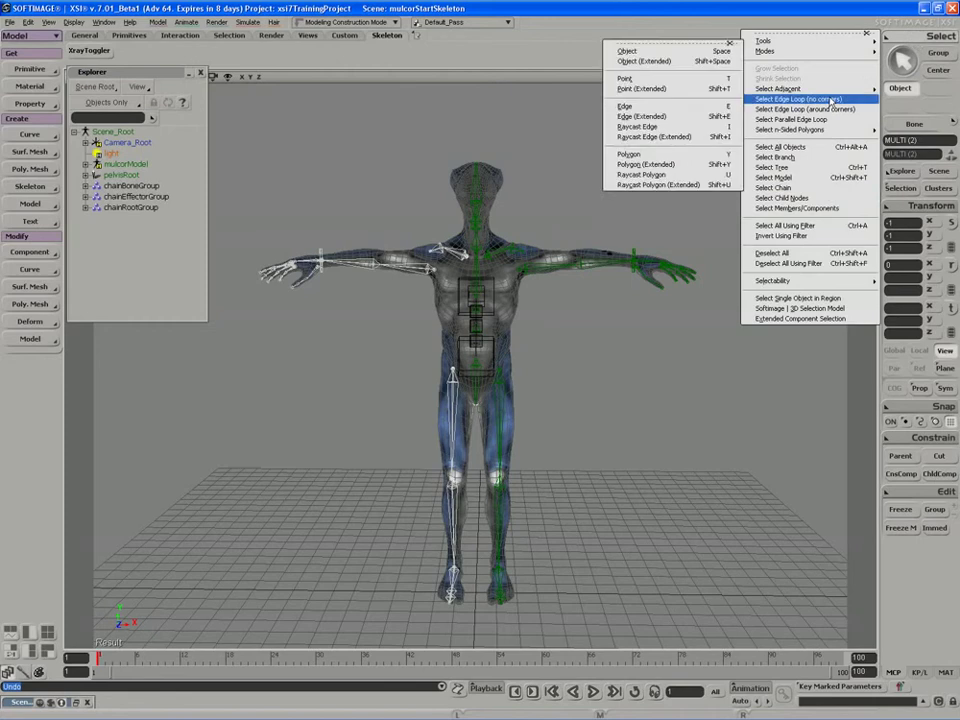
left_click(818, 199)
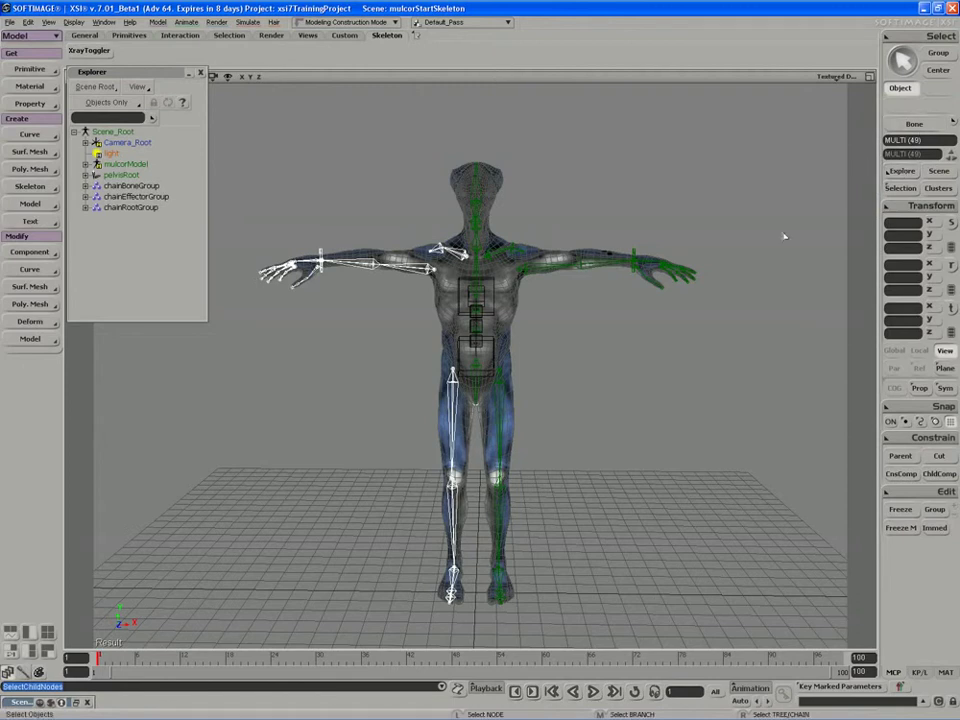
key("s")
left_click_drag(613, 324, 620, 330)
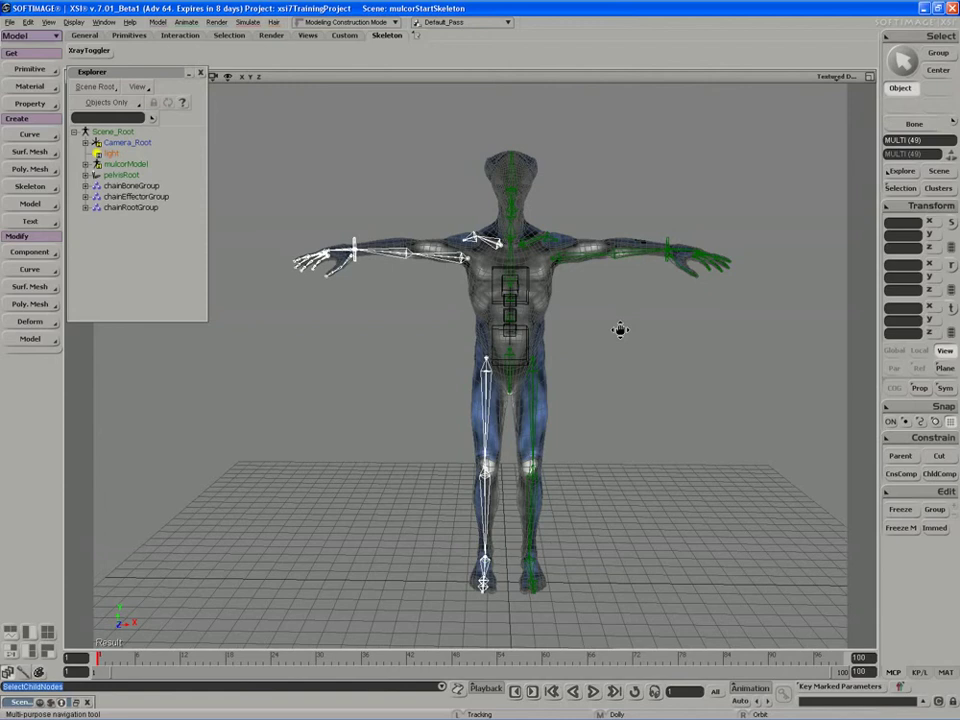
right_click_drag(620, 330, 628, 300)
key("space")
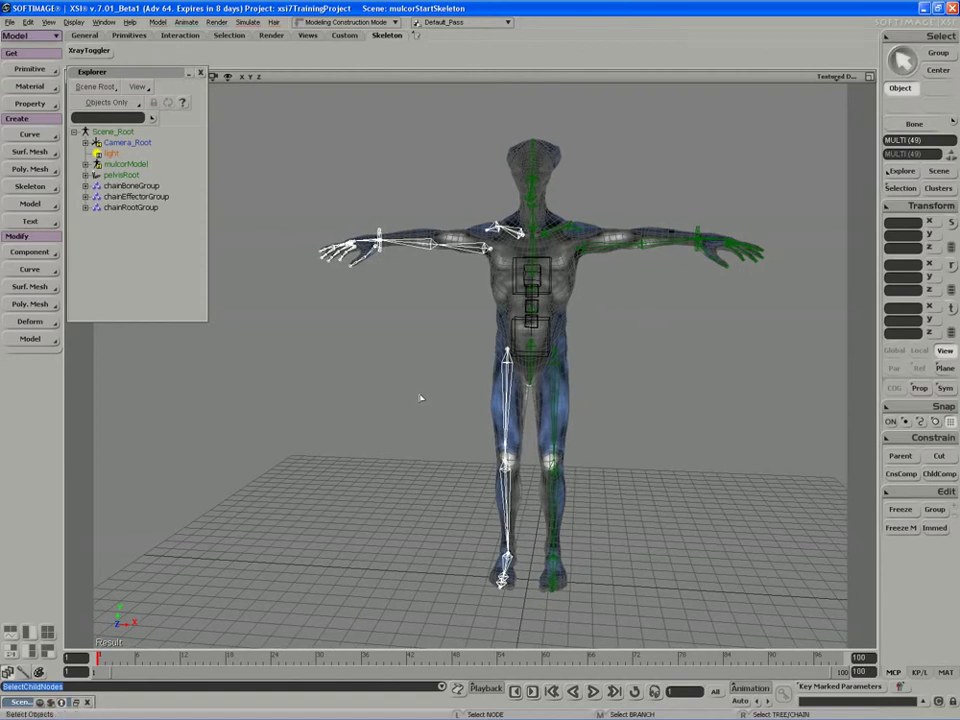
- Open renaming.vbs from the project's Scripts folder as text in Notepad
key("5")
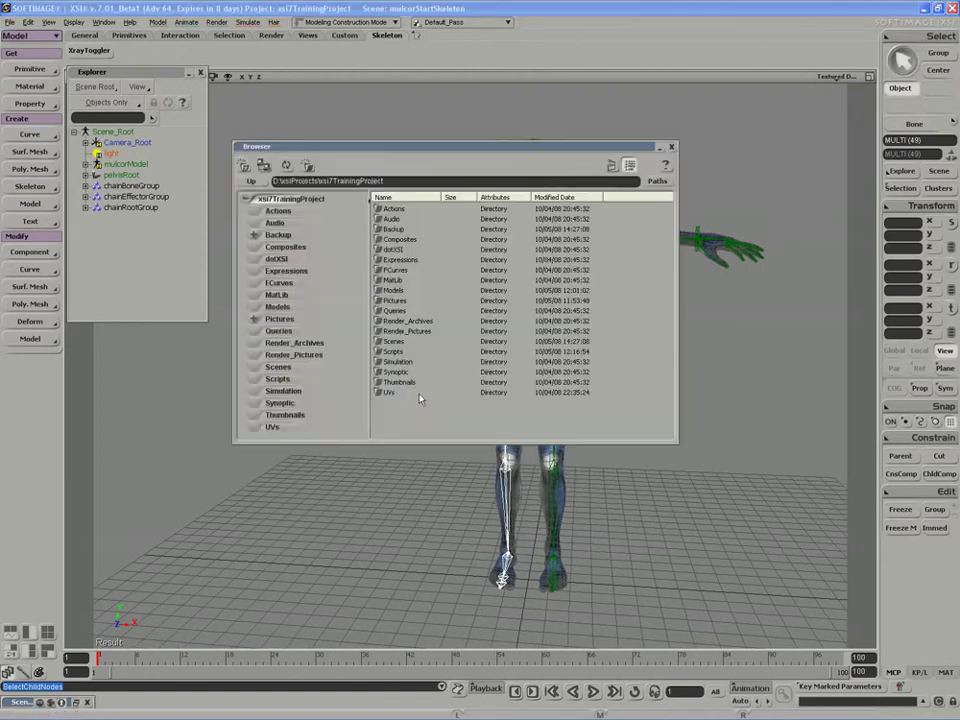
left_click(281, 379)
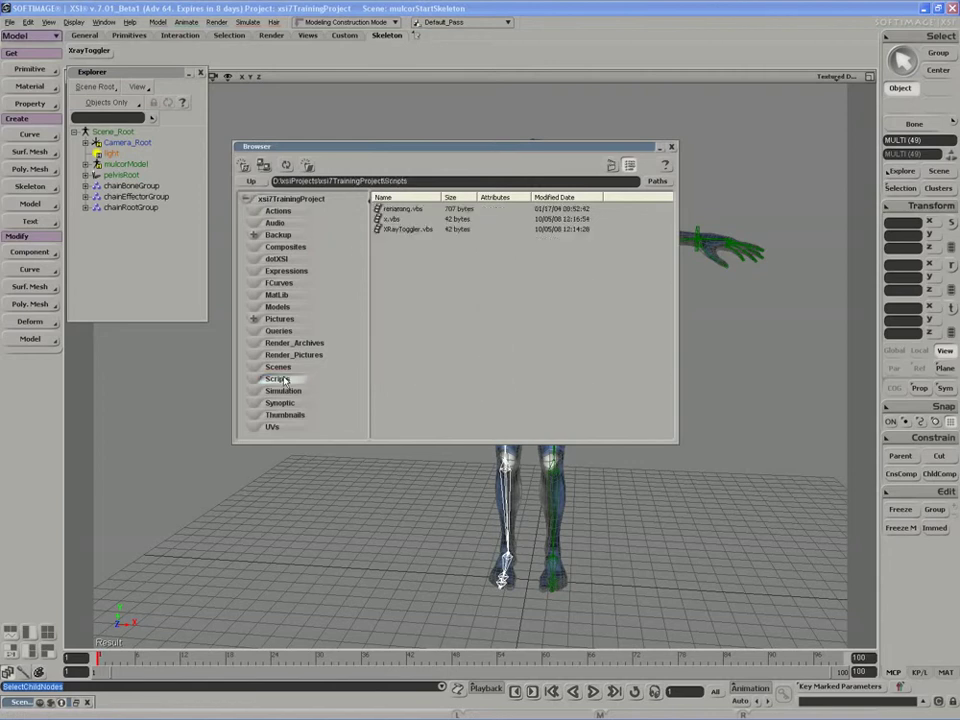
left_click(395, 209)
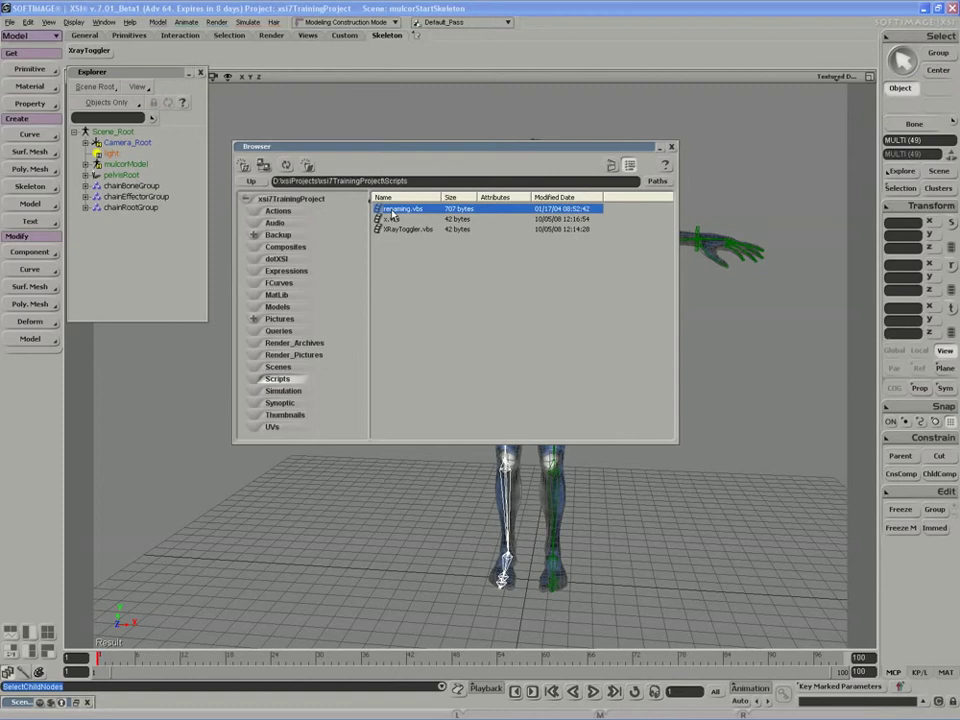
right_click(395, 210)
left_click(409, 226)
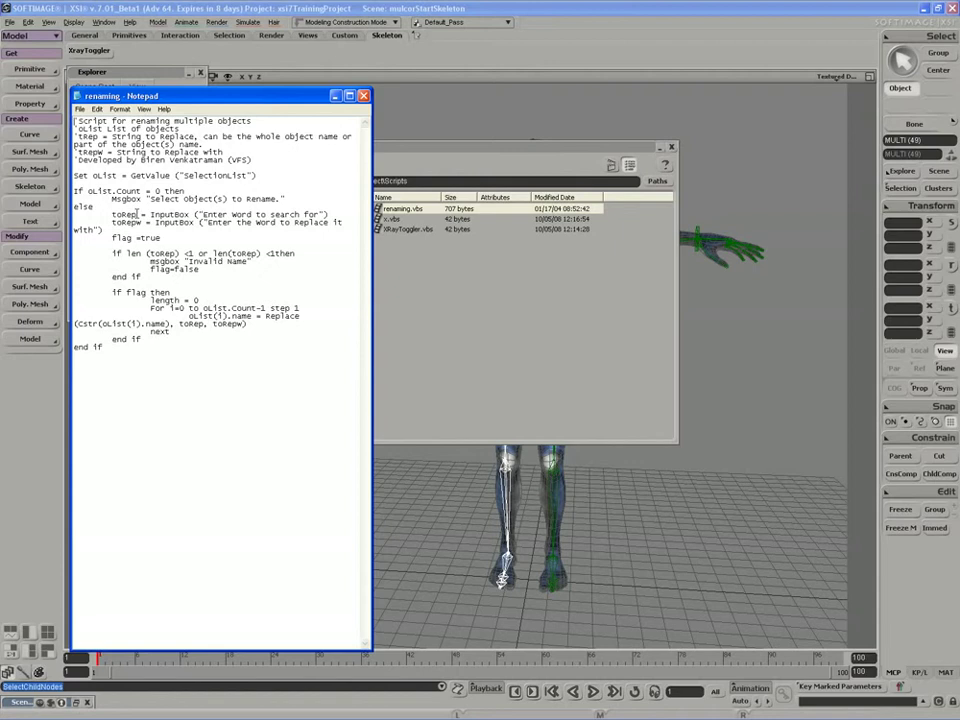
- Review the search and replacement prompts, then select the entire script text
left_click_drag(198, 214, 322, 214)
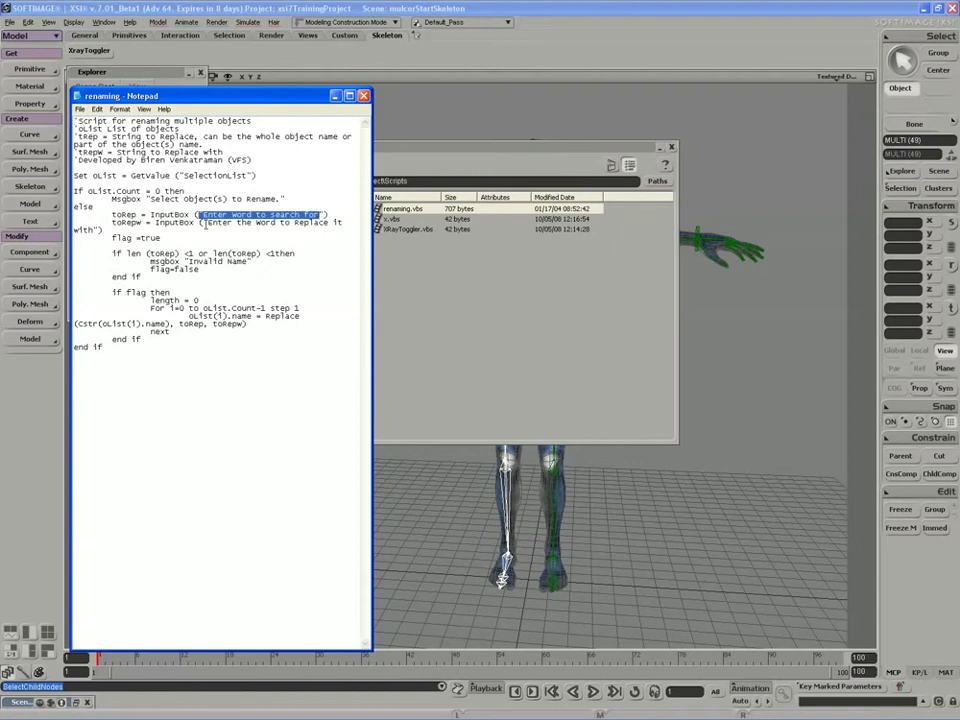
key("shift+Left")
left_click_drag(204, 222, 340, 222)
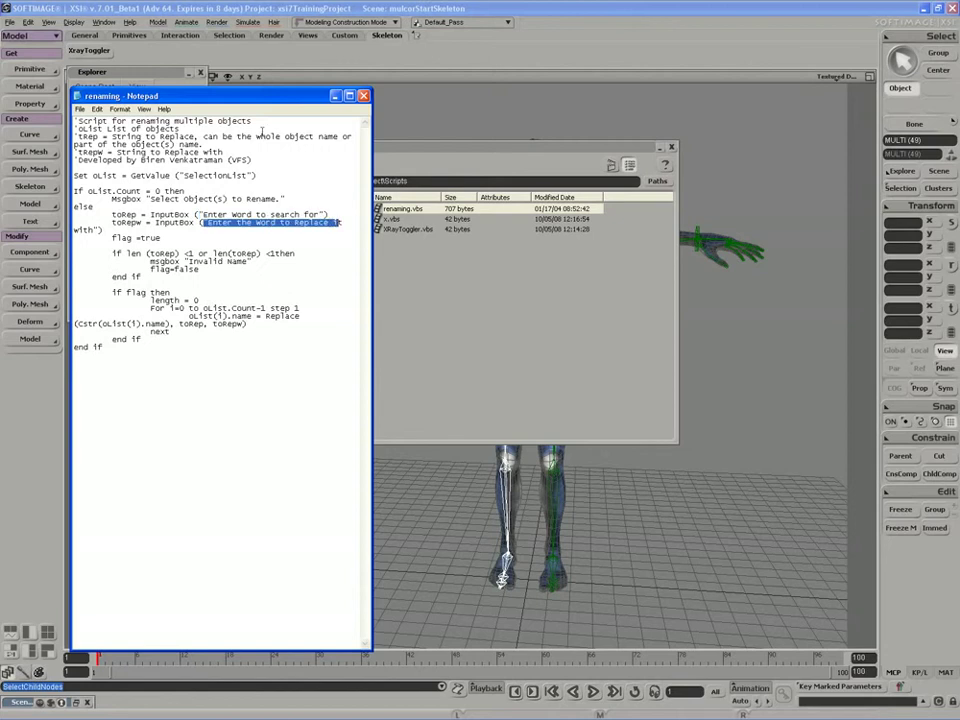
left_click_drag(197, 97, 292, 118)
left_click_drag(257, 377, 196, 173)
key("ctrl+a")
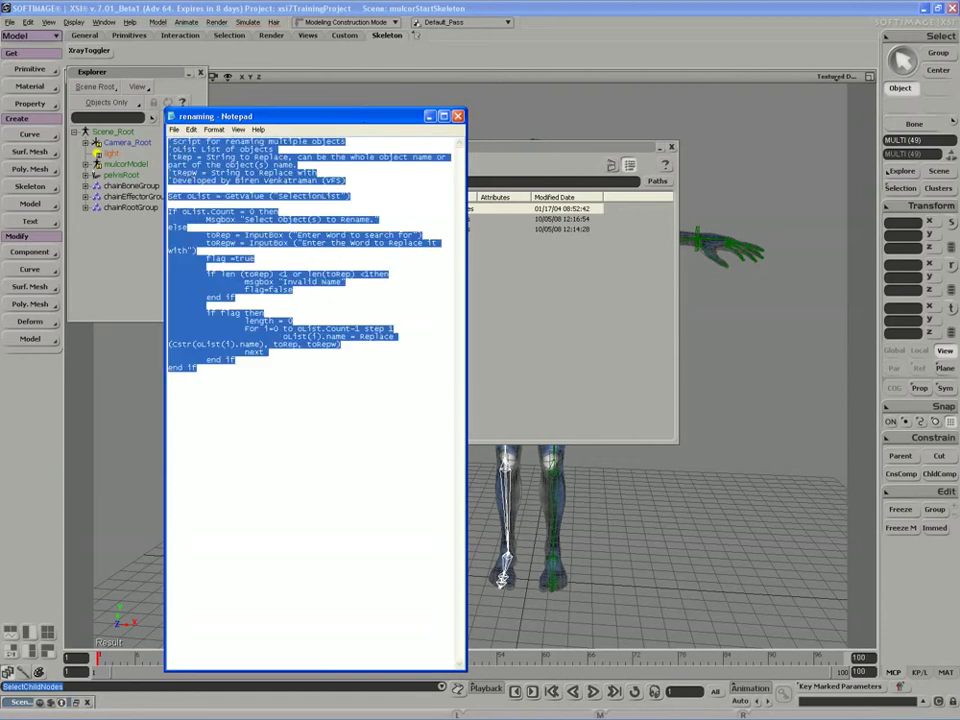
- Paste the renaming code into the Script Editor, select it all and drag it onto the toolbar
left_click(457, 116)
left_click(457, 688)
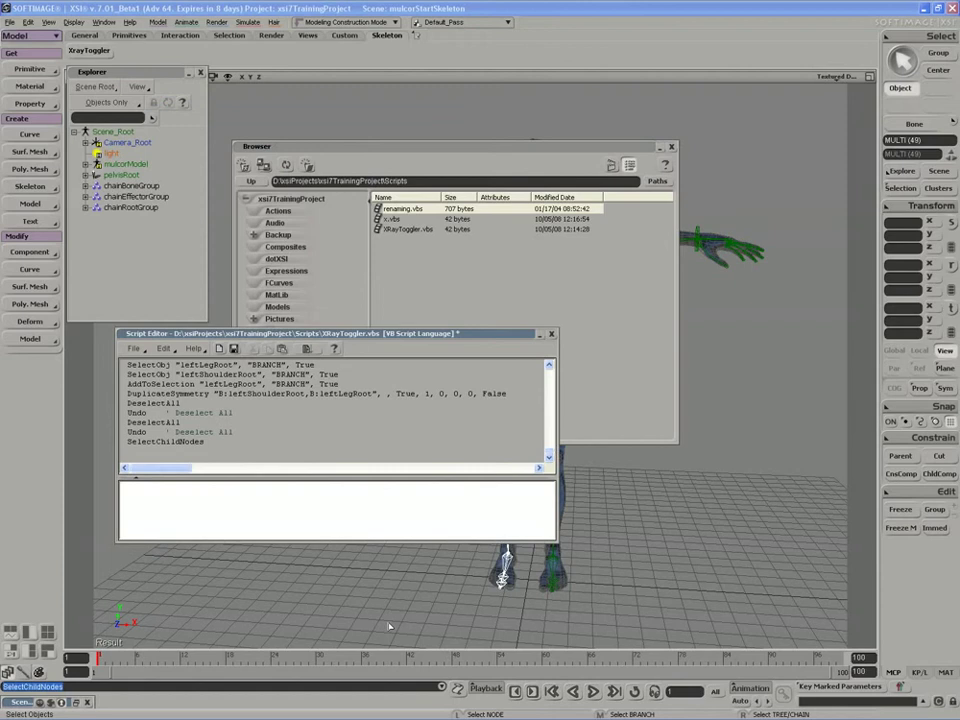
right_click(236, 501)
left_click(255, 552)
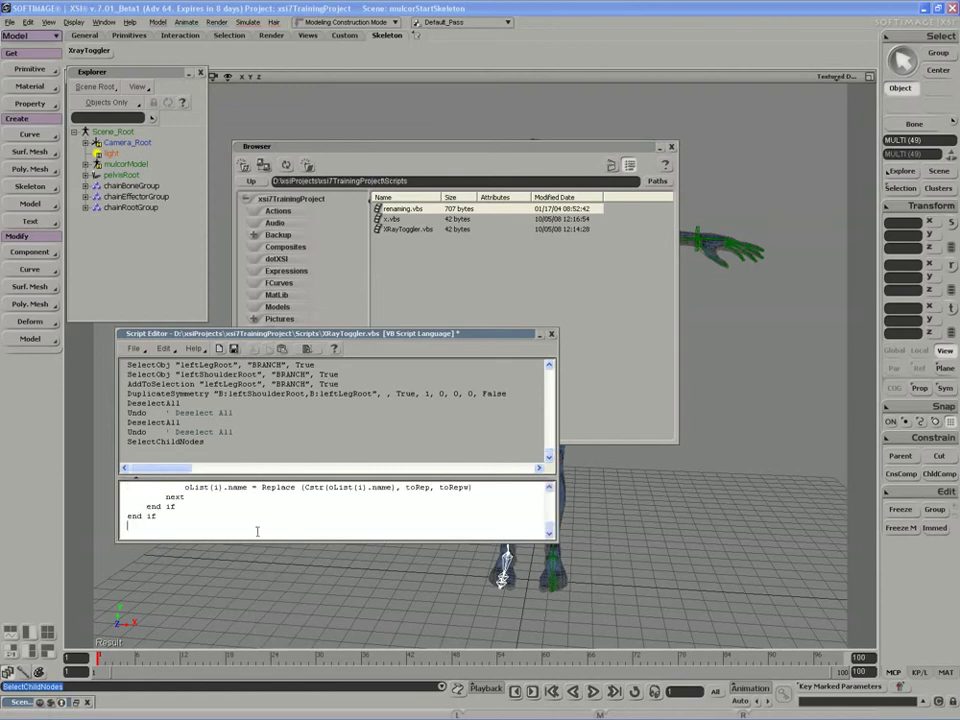
key("ctrl+a")
scroll(155, 500, "up", 5)
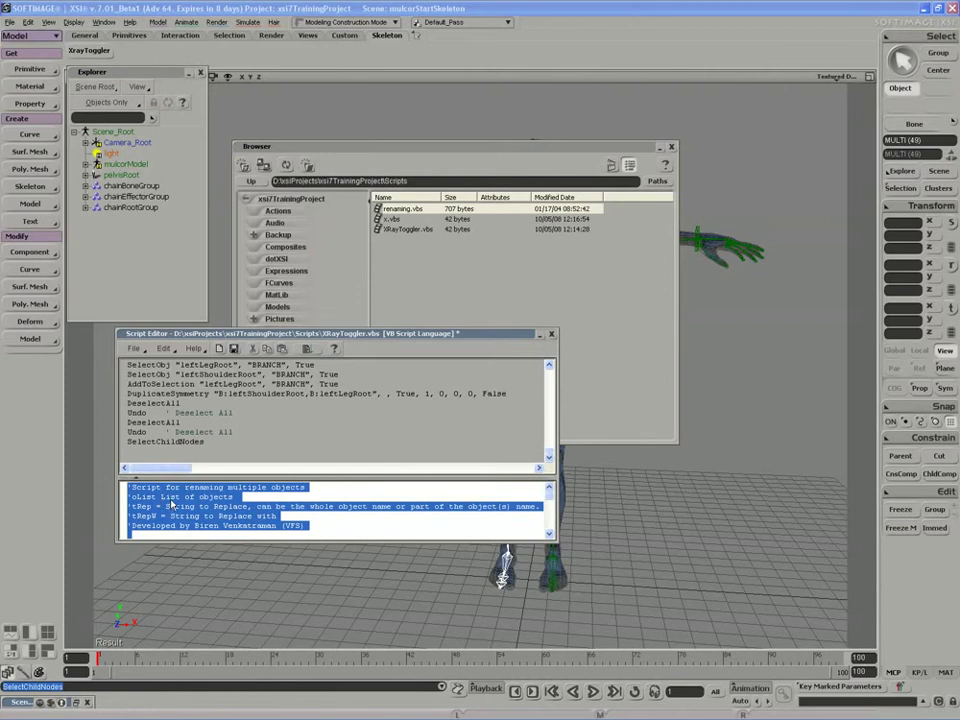
left_click_drag(171, 502, 150, 50)
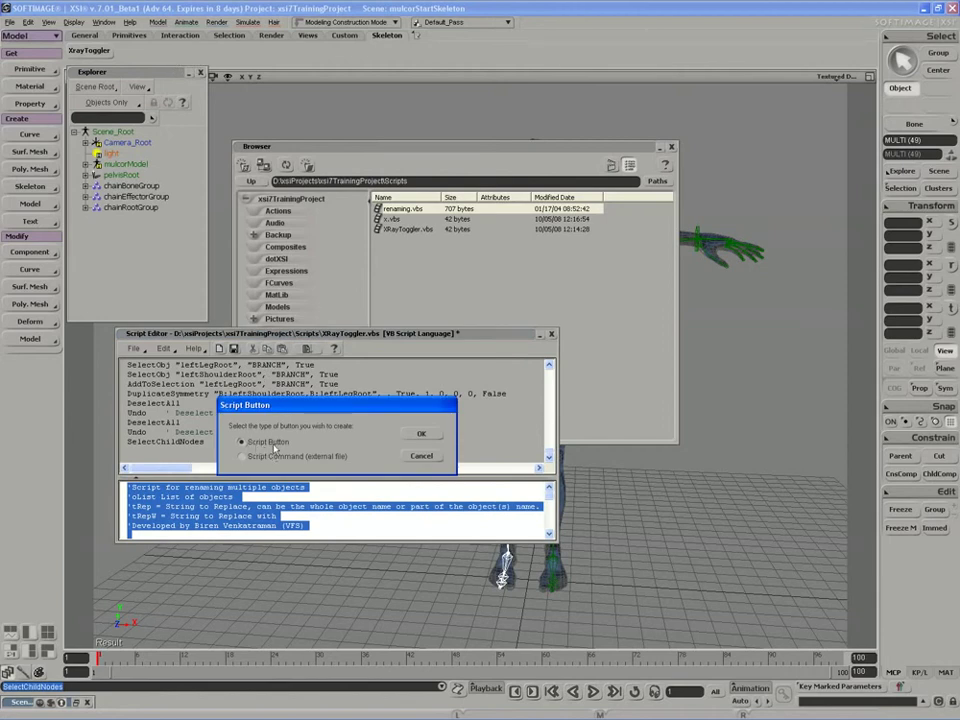
- Create a plain script button labelled 'Renamer' on the custom toolbar
left_click(423, 435)
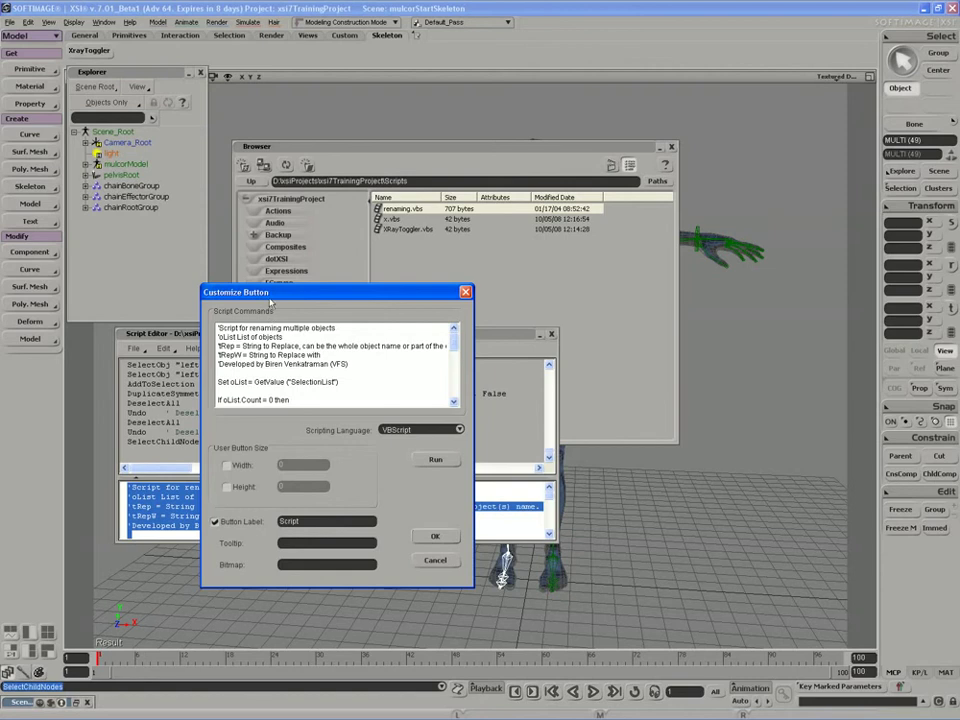
left_click_drag(268, 292, 251, 240)
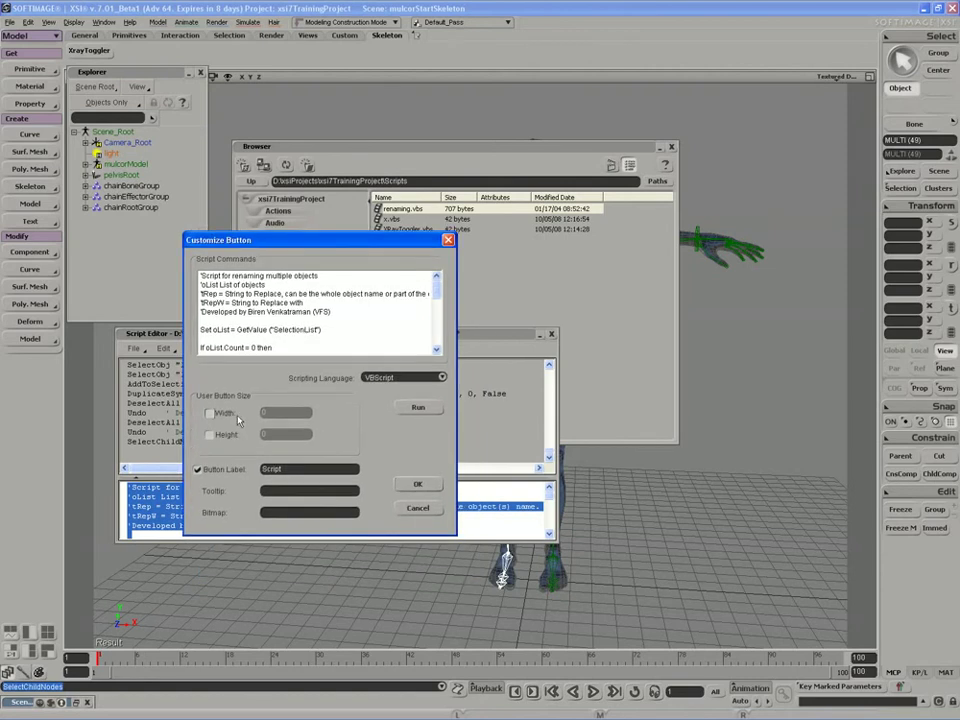
double_click(292, 468)
type("Ren")
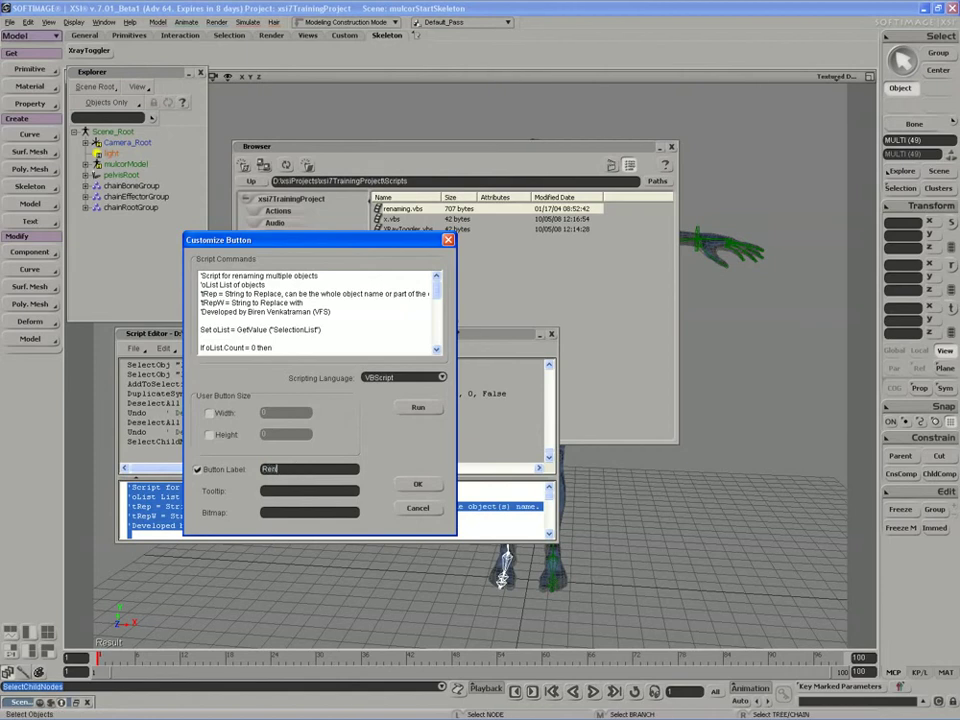
type("amer")
left_click(414, 486)
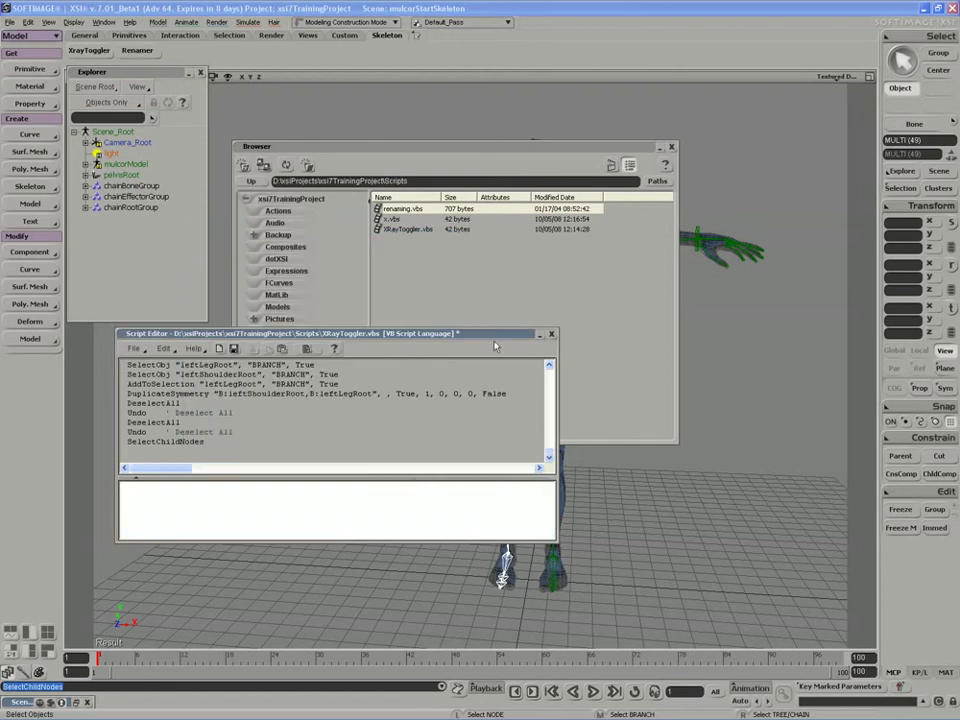
- Close the script editor and file browser, then enlarge the Explorer and fully expand pelvisRoot
left_click(550, 333)
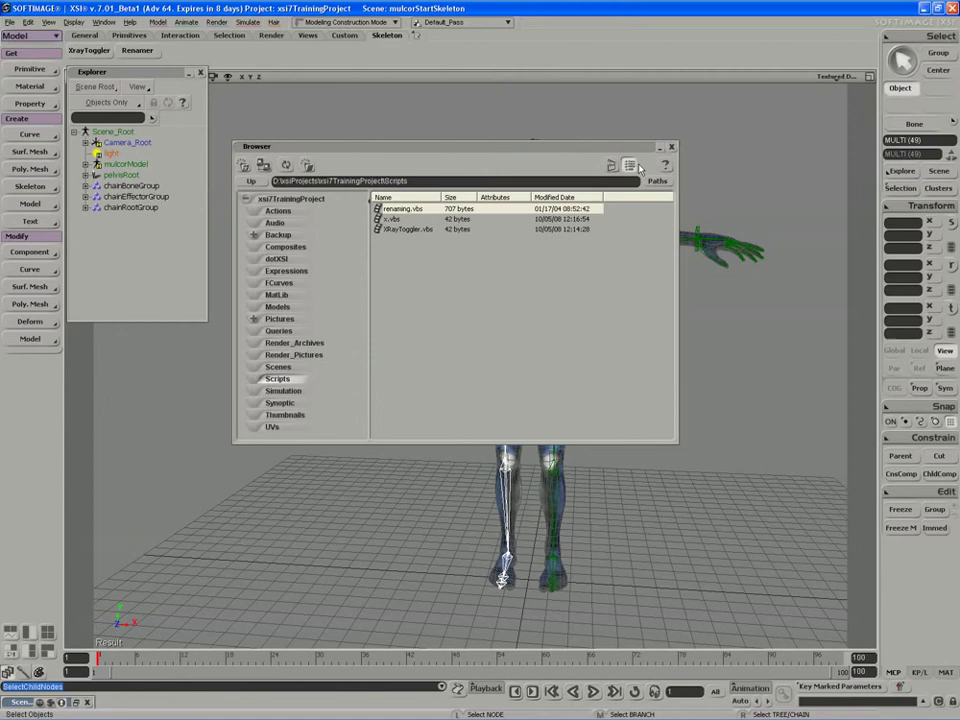
left_click(671, 146)
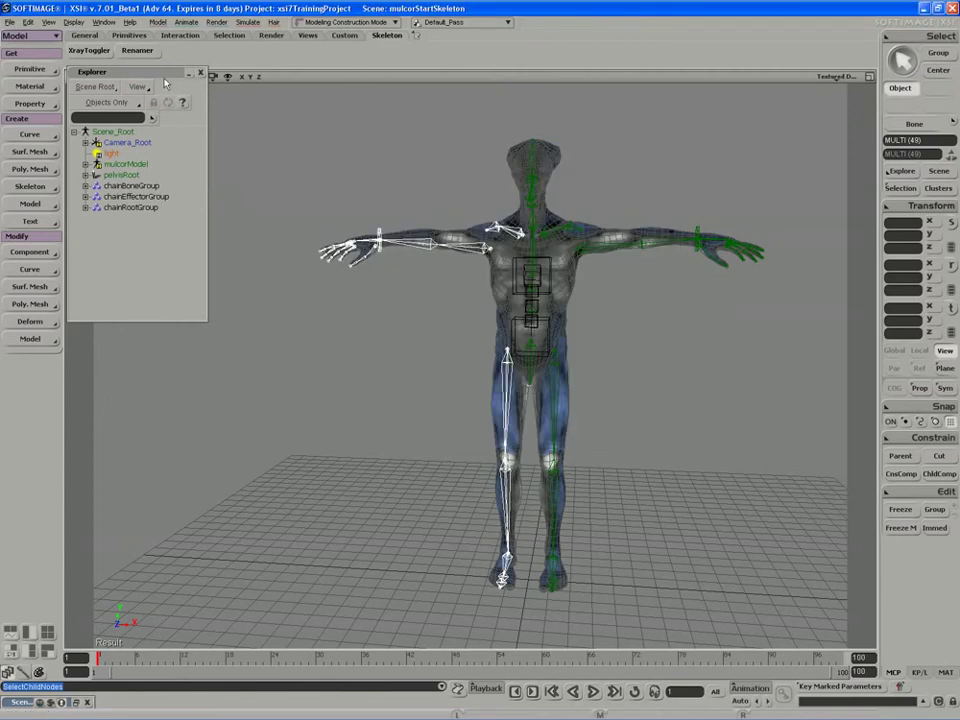
left_click_drag(130, 72, 207, 112)
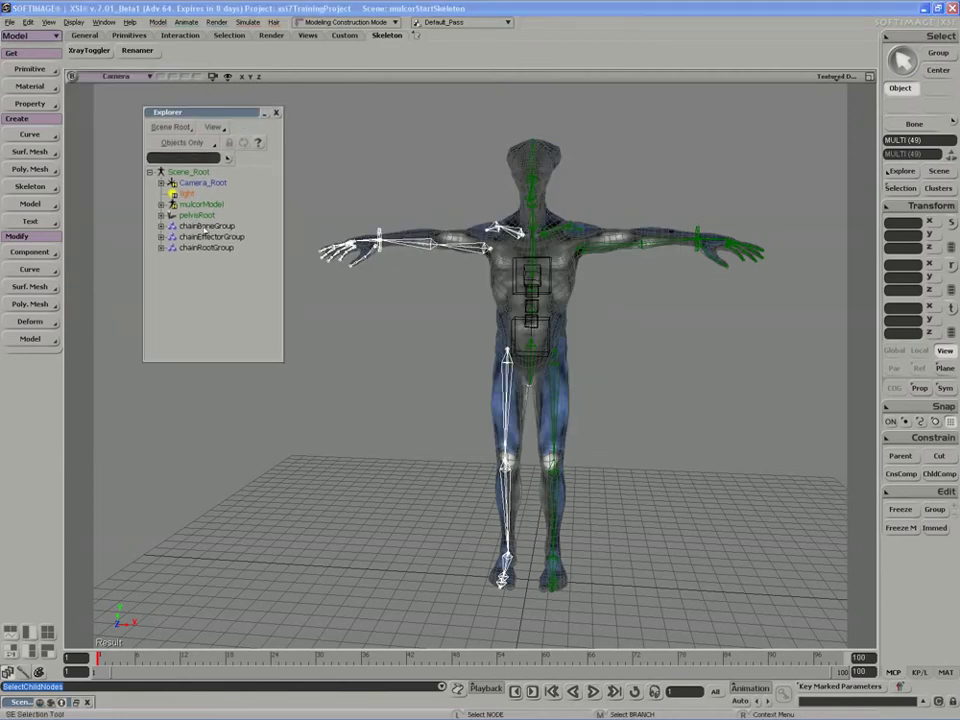
key("f")
left_click_drag(282, 359, 450, 678)
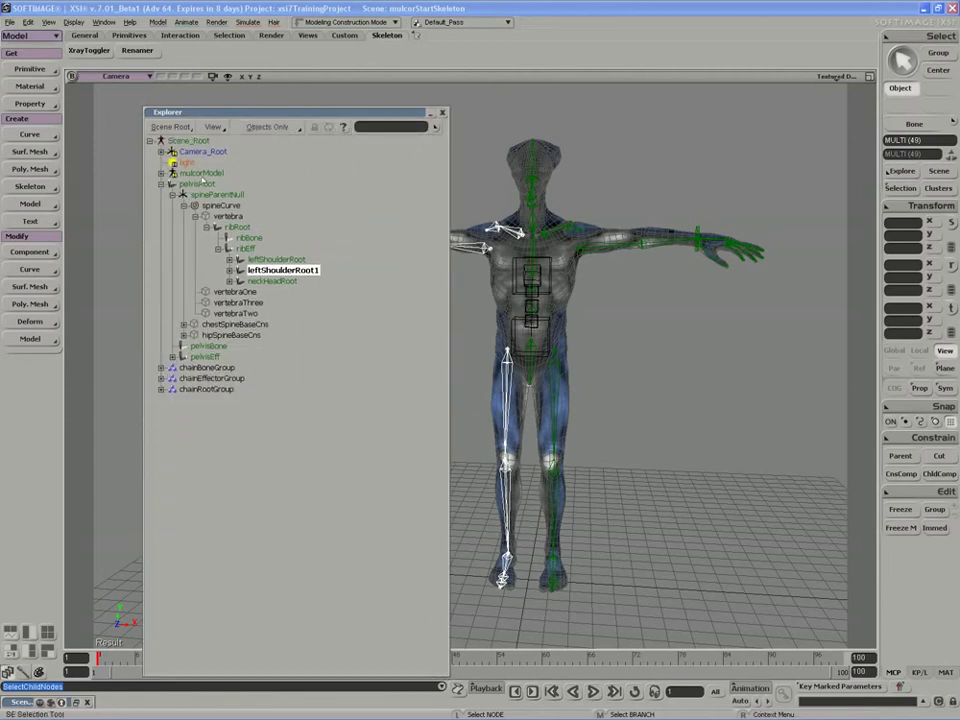
right_click(172, 185)
left_click(215, 191)
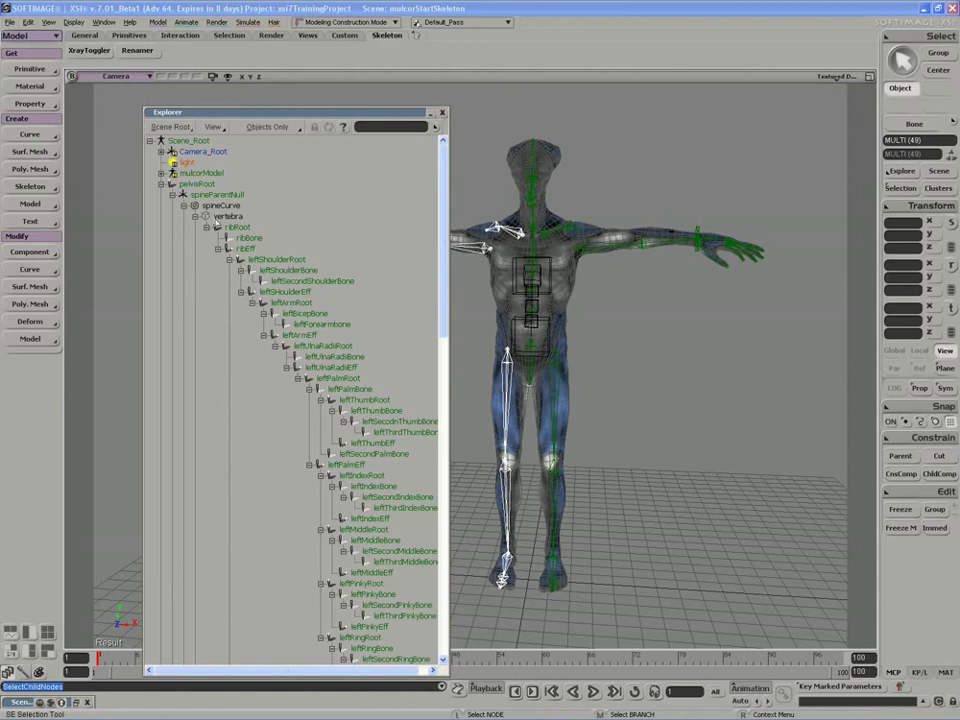
- Symmetry-duplicate the left arm chain with Ctrl+D and recentre the view on the character
key("ctrl+d")
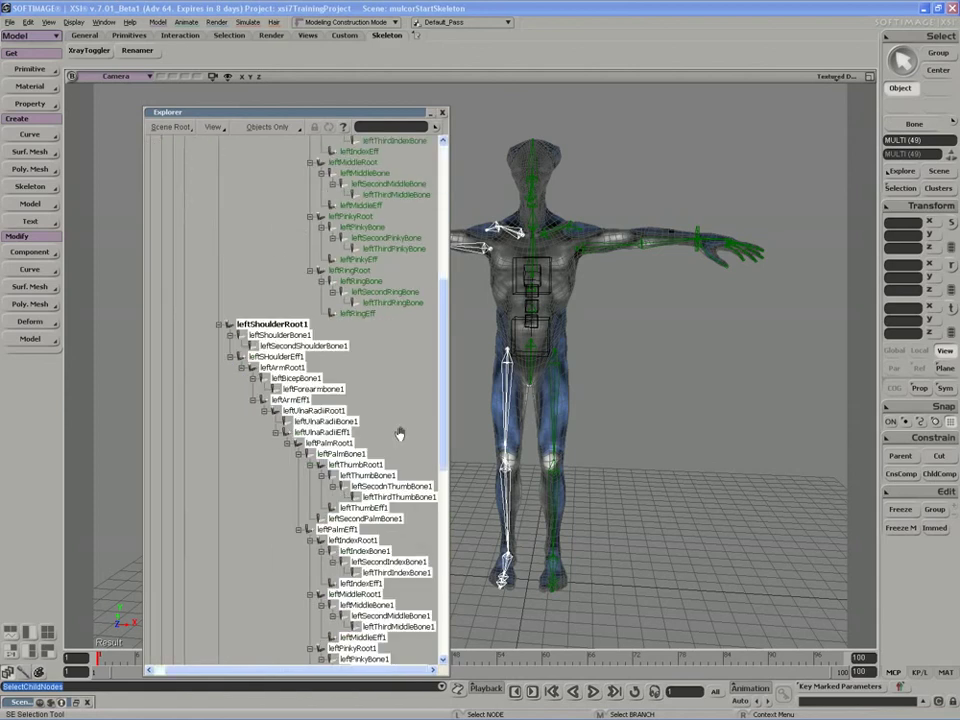
scroll(246, 430, "down", 1)
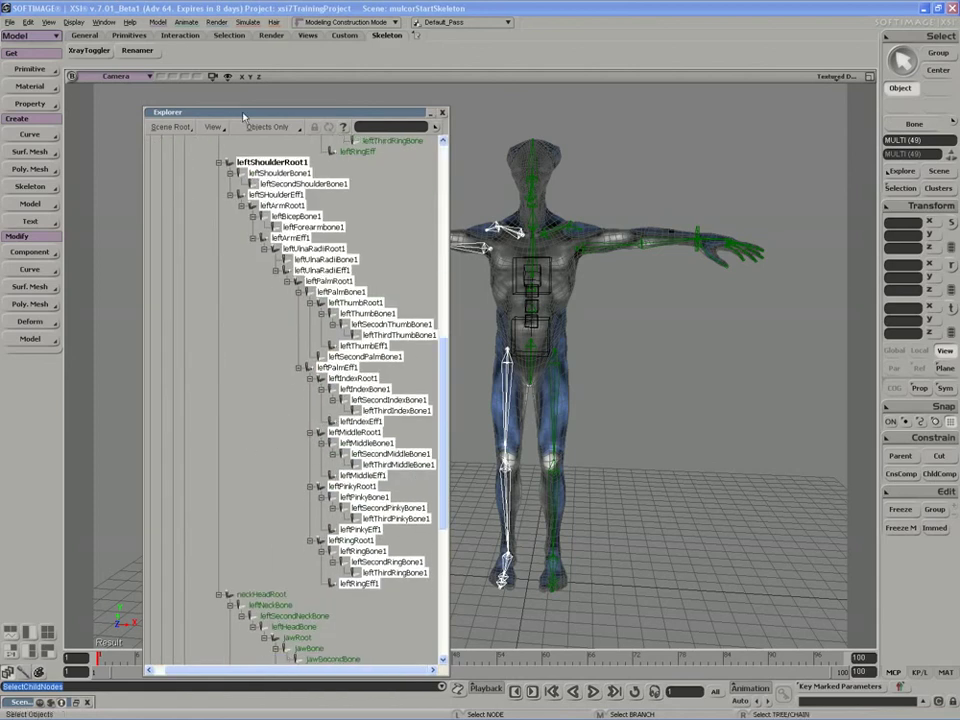
left_click_drag(241, 119, 137, 100)
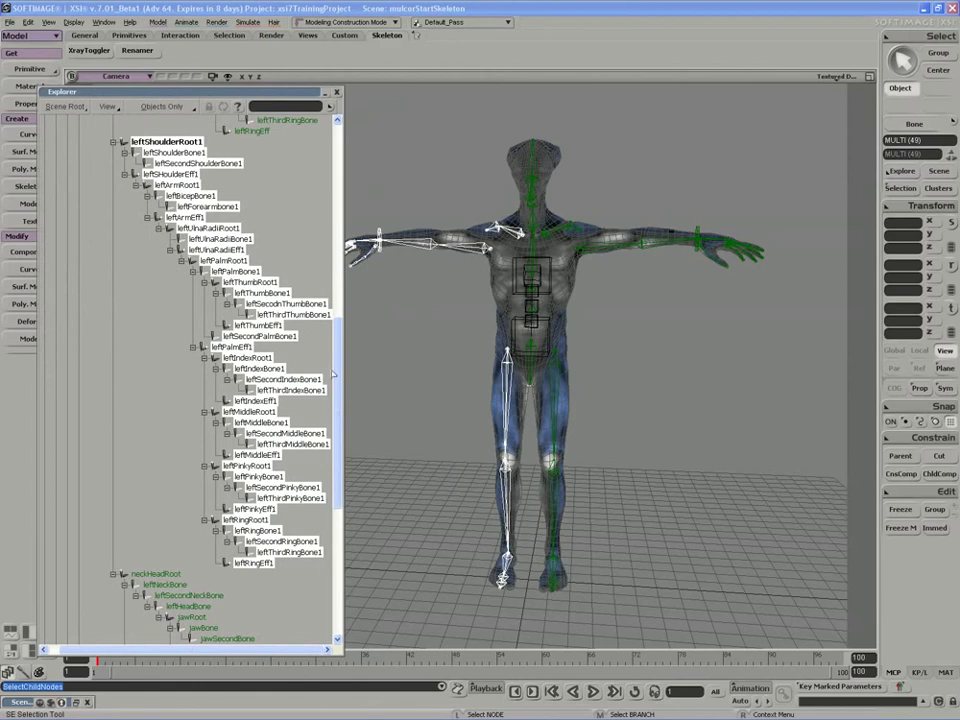
mouse_move(341, 374)
left_mouse_down()
mouse_move(341, 525)
mouse_move(341, 382)
left_mouse_up()
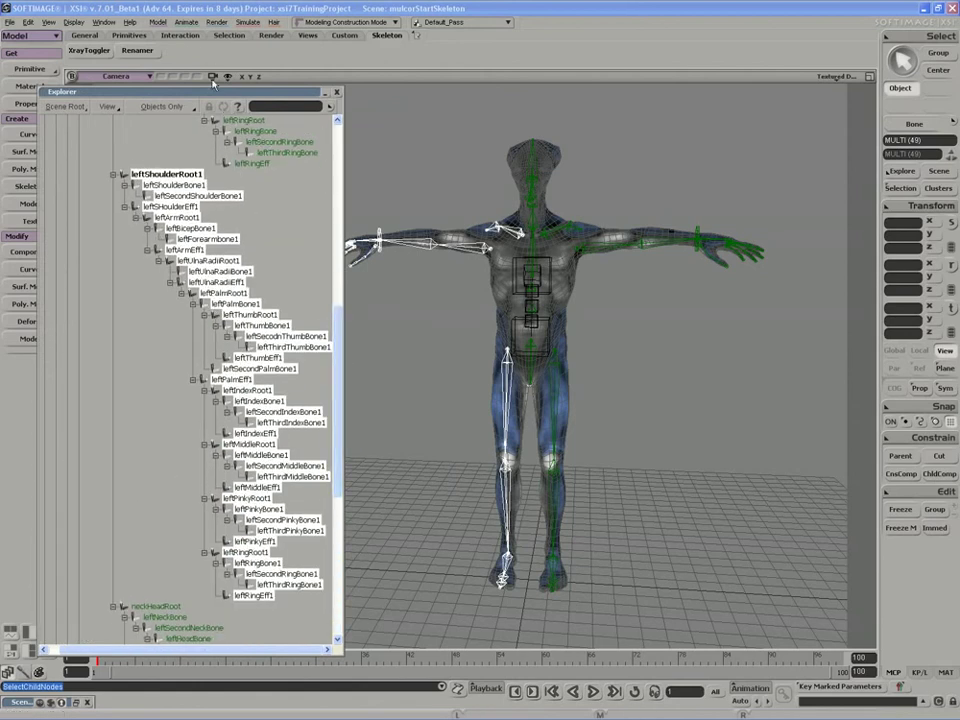
key("s")
left_click_drag(420, 266, 441, 261)
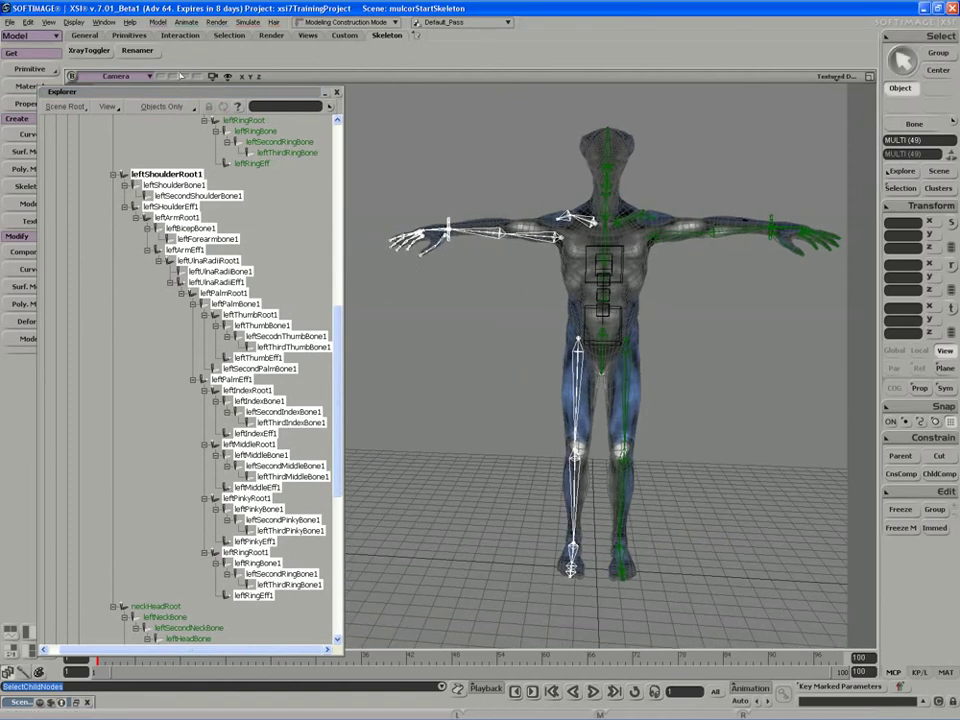
- Run Renamer on the mirrored bones, replacing 'left' with 'right'
left_click(138, 52)
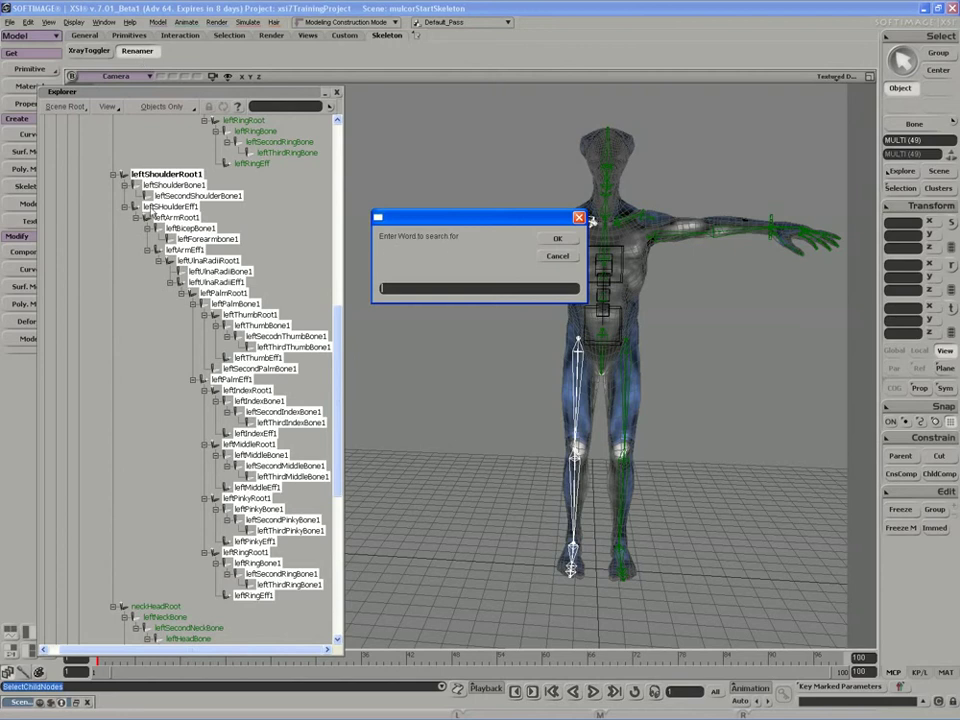
type("left")
left_click(558, 239)
type("right")
left_click(557, 241)
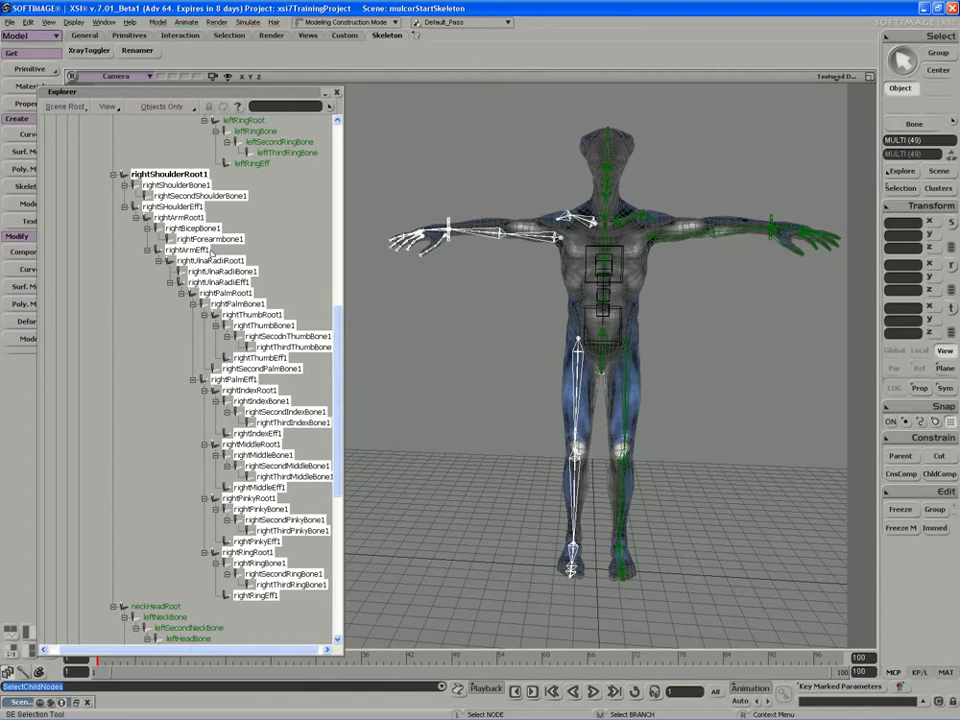
- Run Renamer again, replacing '1' with nothing to get names like rightShoulderRoot
left_click(137, 50)
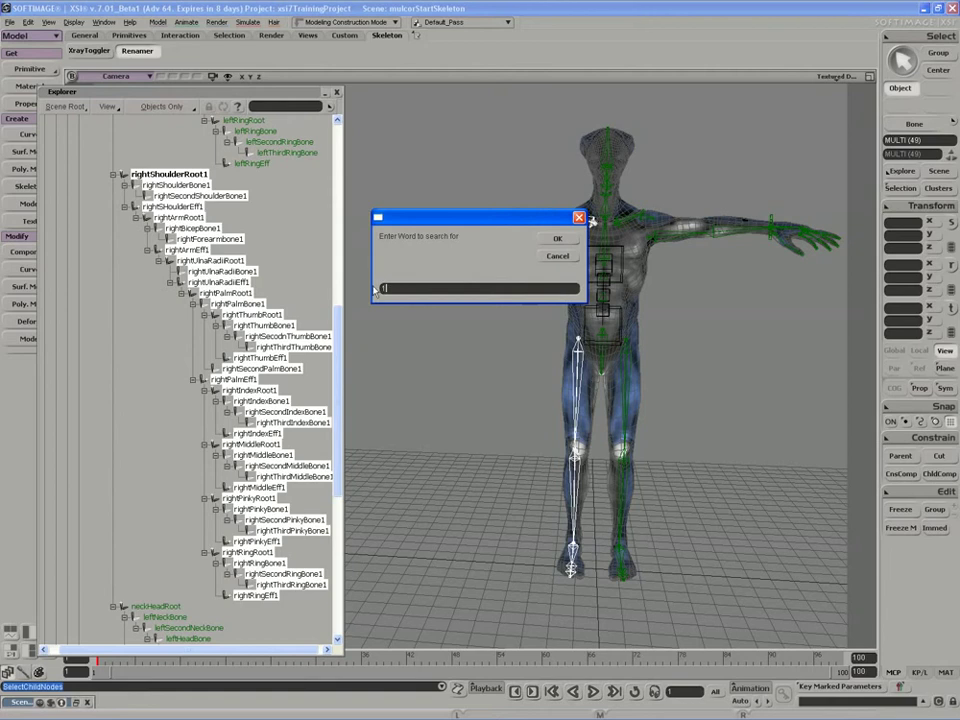
left_click(557, 238)
left_click(574, 240)
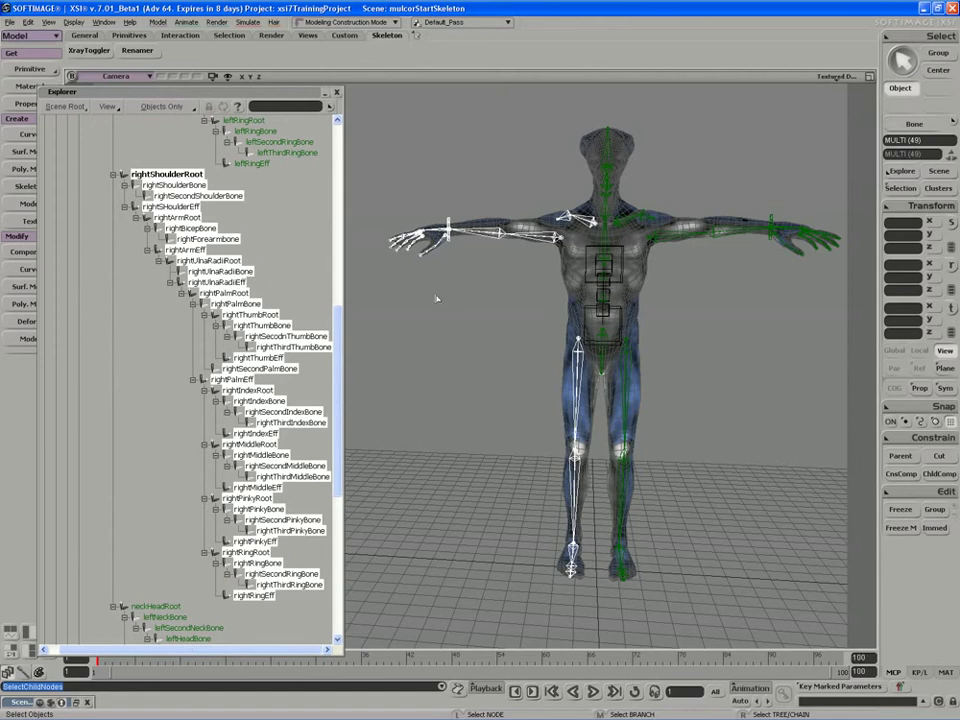
left_click_drag(446, 294, 441, 294)
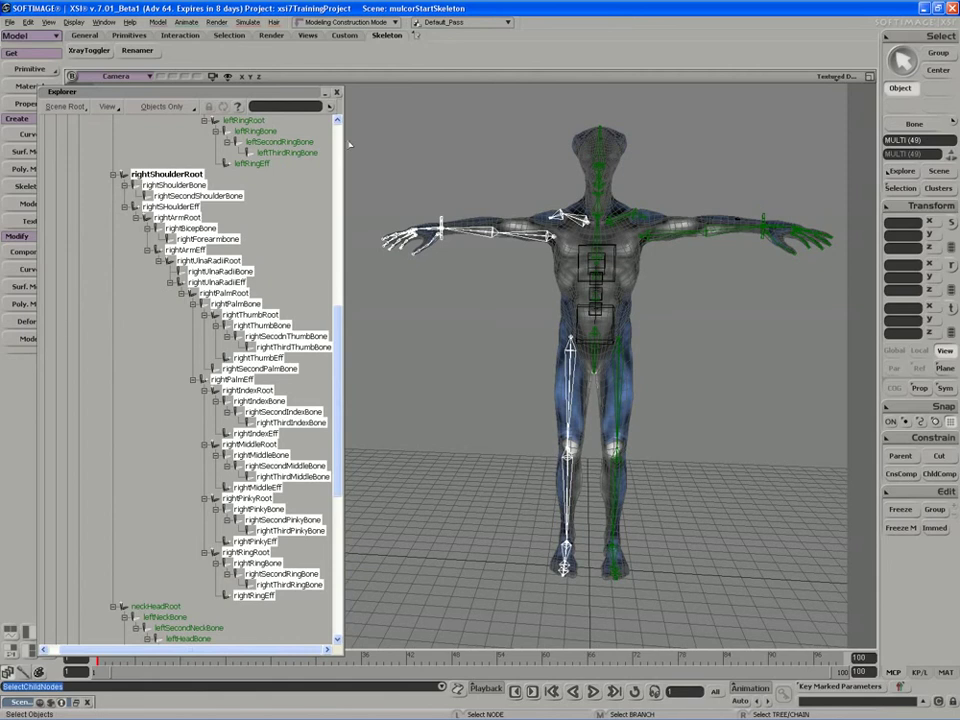
left_click(337, 93)
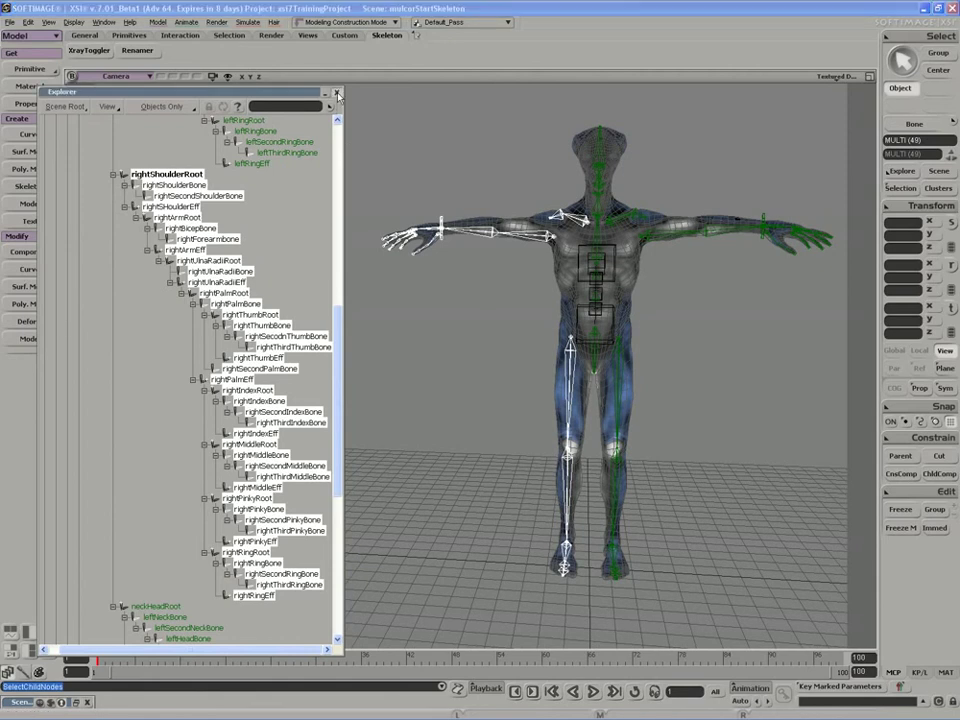
- Collapse the Explorer to top-level objects, deselect the skeleton, and view the character from the front
scroll(278, 189, "up", 10)
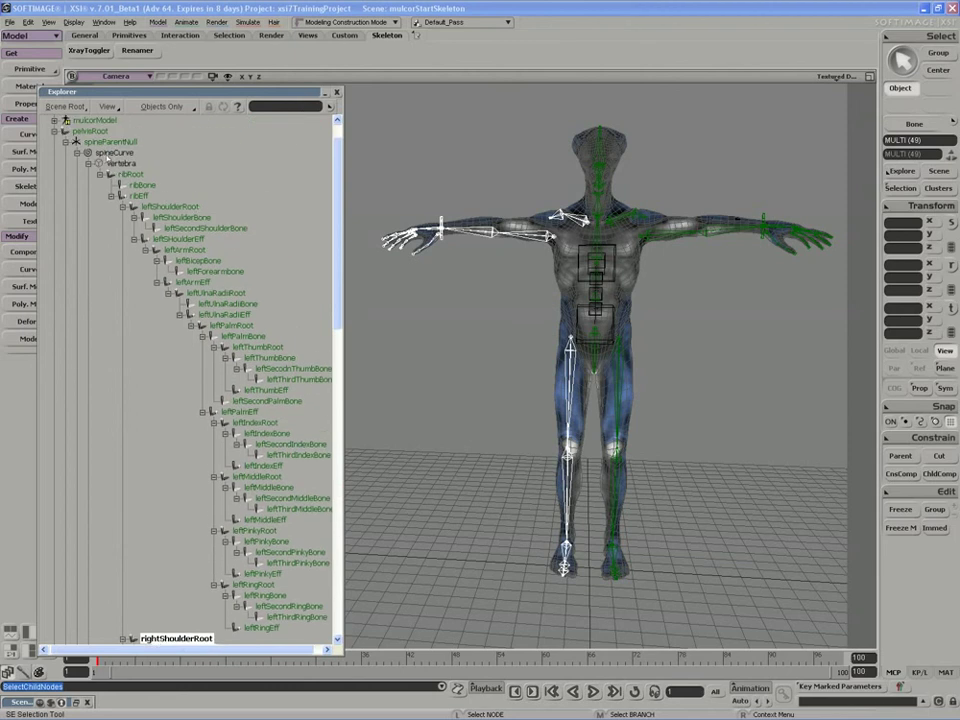
right_click(100, 128)
left_click(112, 142)
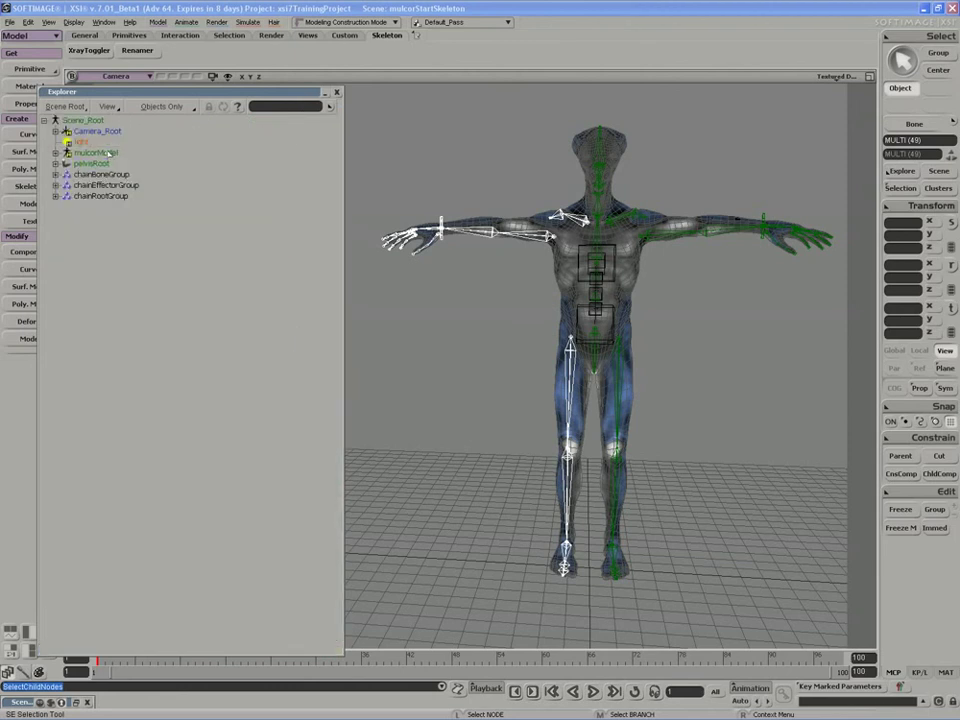
left_click_drag(150, 91, 202, 93)
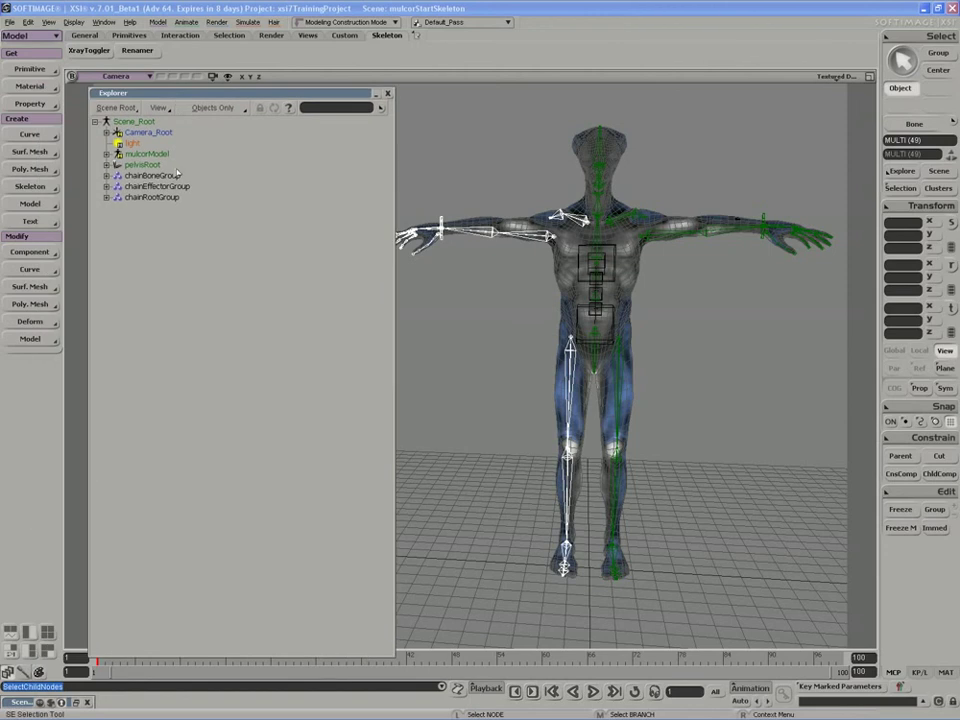
left_click(435, 199)
key("s")
right_click_drag(435, 199, 493, 206)
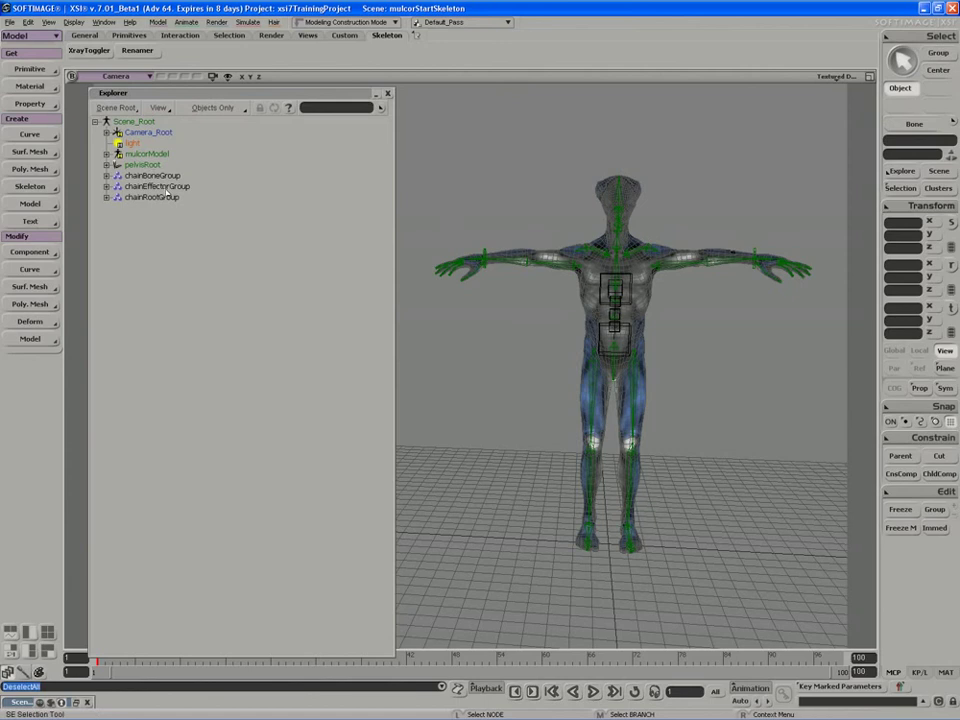
- Move pelvisRoot inside mulcorModel in the Explorer
middle_click(141, 164)
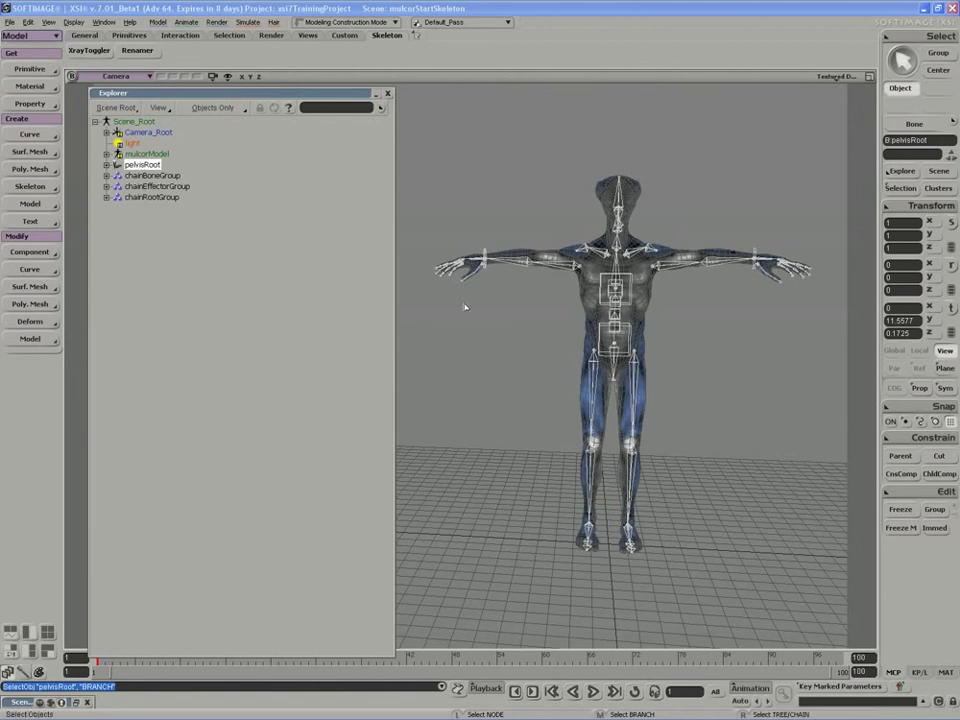
left_click(141, 164)
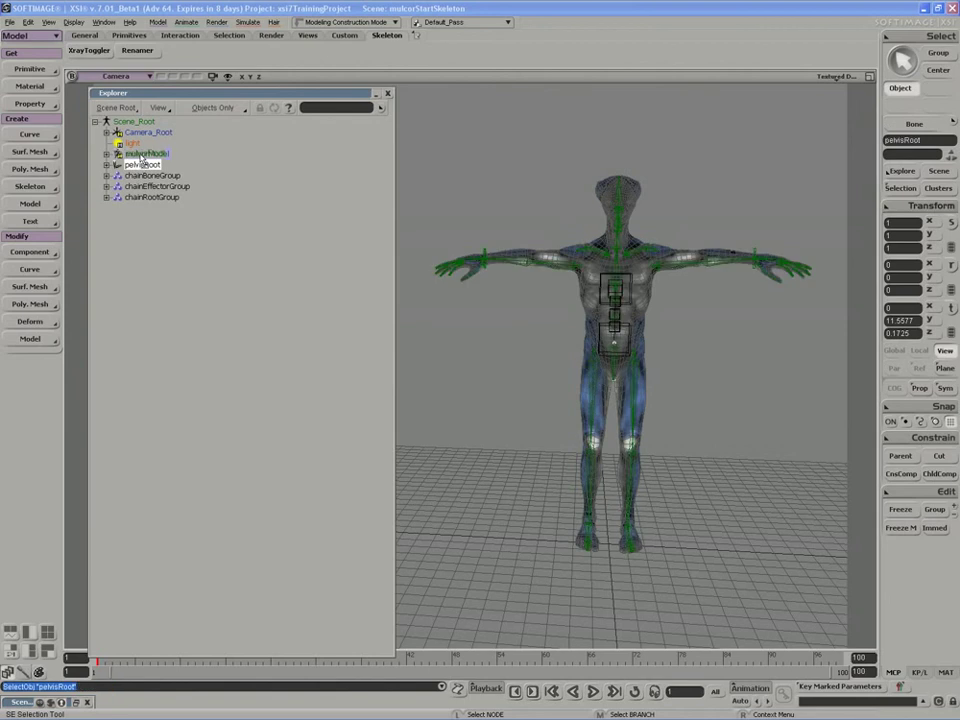
left_click_drag(141, 159, 142, 157)
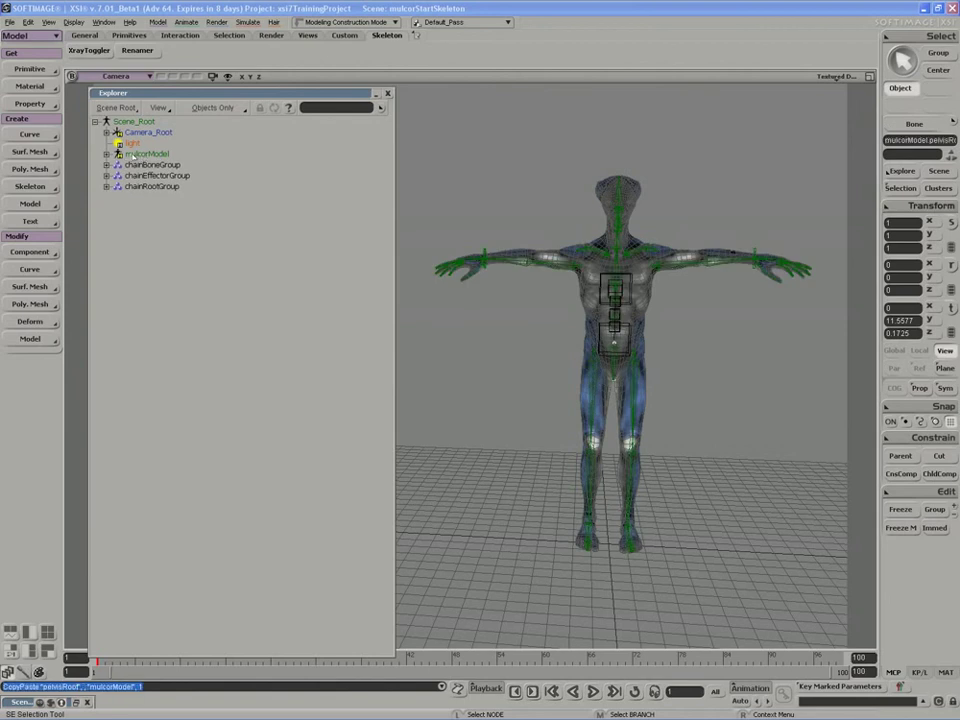
- Move chainBoneGroup, chainEffectorGroup and chainRootGroup into mulcorModel and expand it to verify
left_click(145, 164)
left_click(141, 188, "shift")
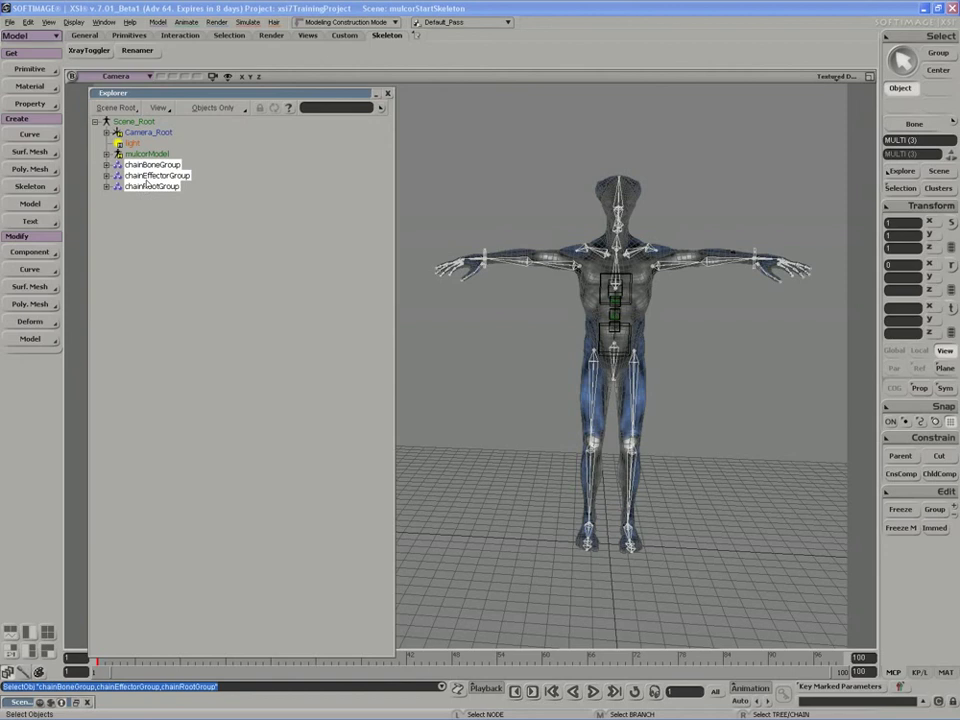
left_click_drag(147, 182, 148, 155)
left_click(120, 154)
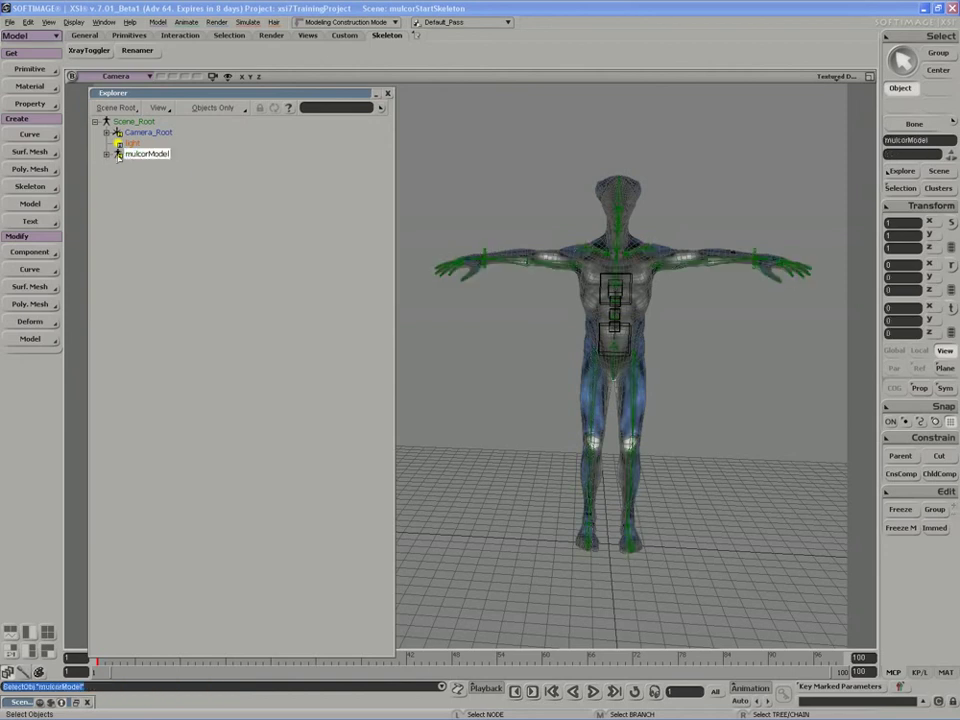
left_click(106, 154)
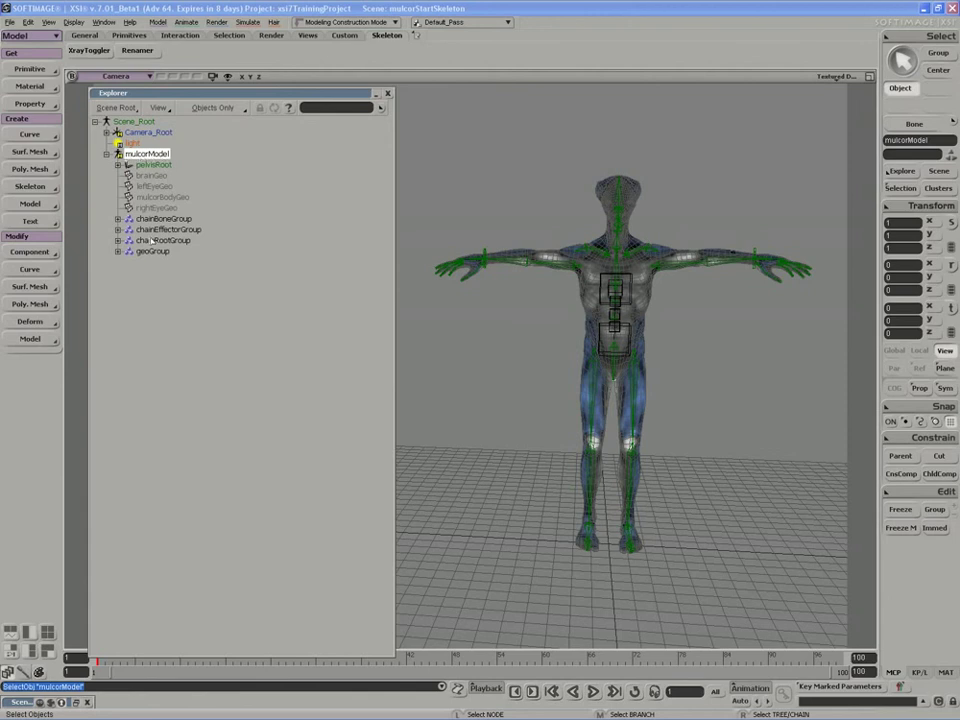
- Create a null via Get > Primitive > Null, then select geoGroup and the new null
left_click(30, 69)
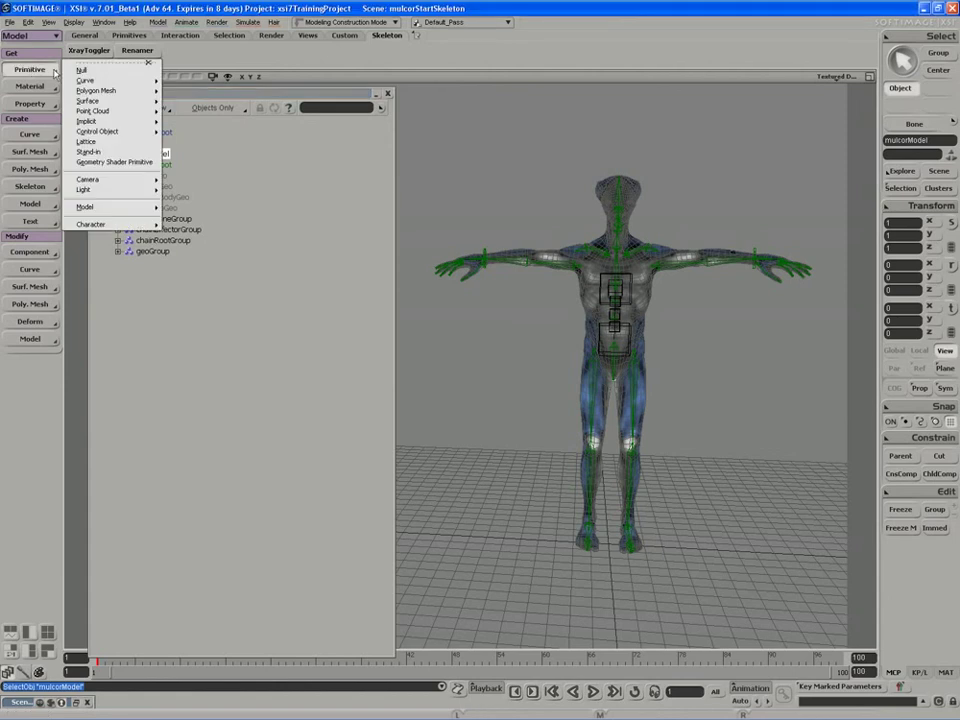
left_click(140, 71)
left_click(152, 251)
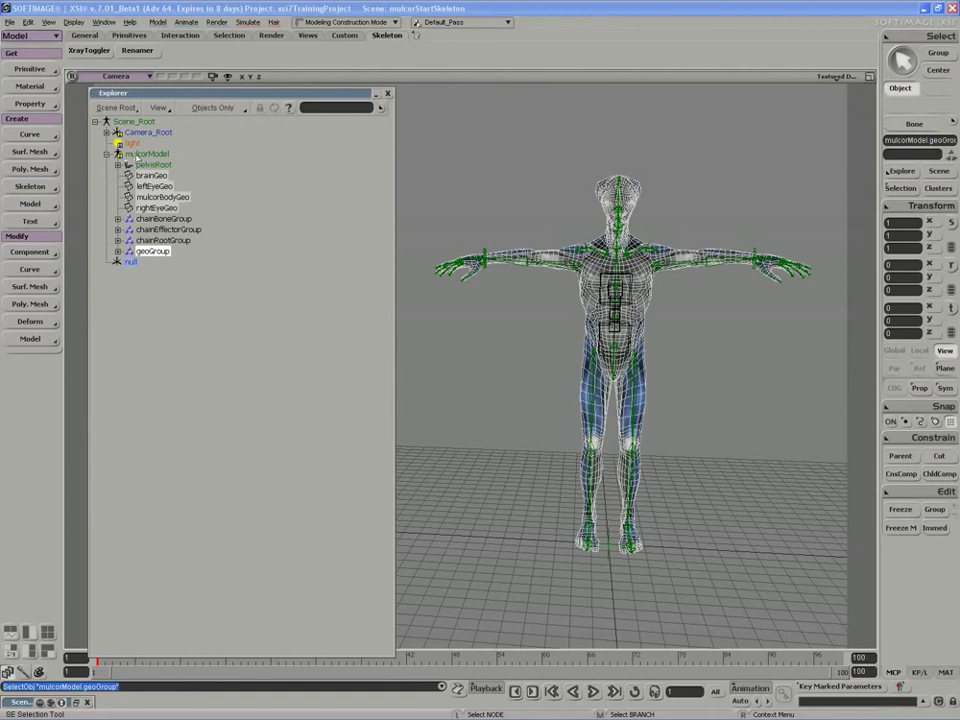
left_click(131, 262)
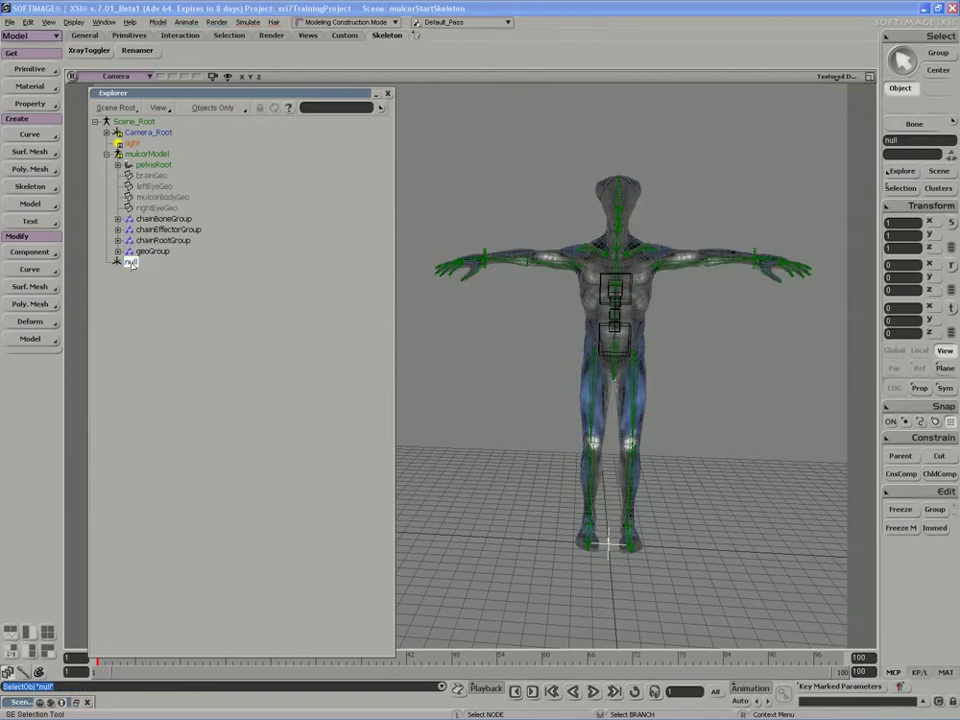